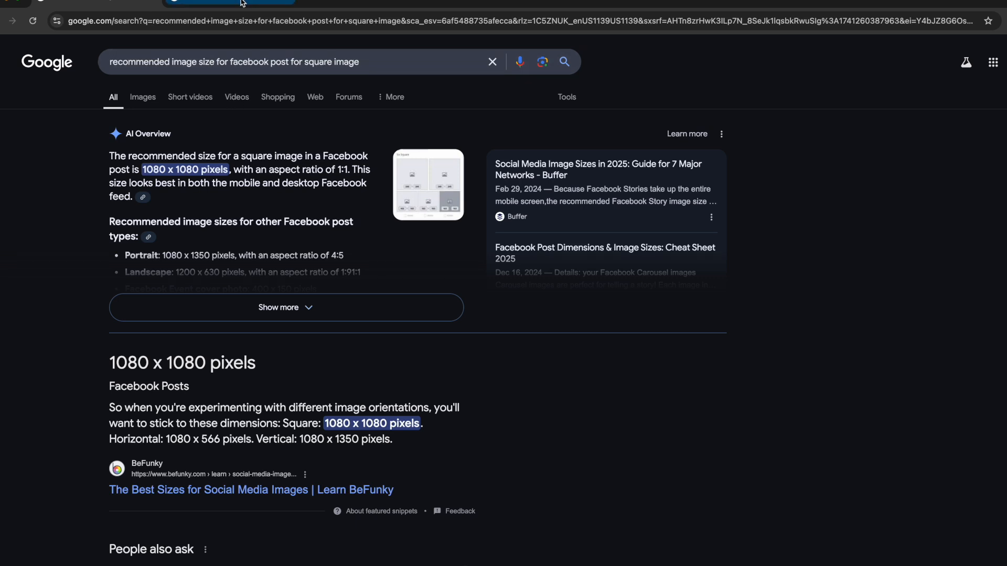
left_click(243, 4)
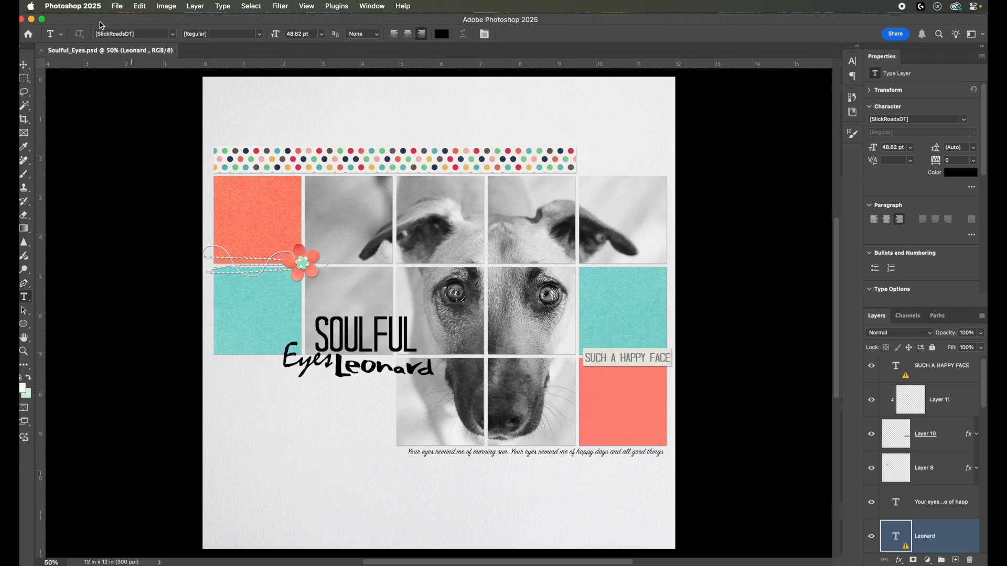
Start saving a copy of the layered Soulful_Eyes document and remove "copy" from the file name so it reads Soulful_Eyes
left_click(117, 7)
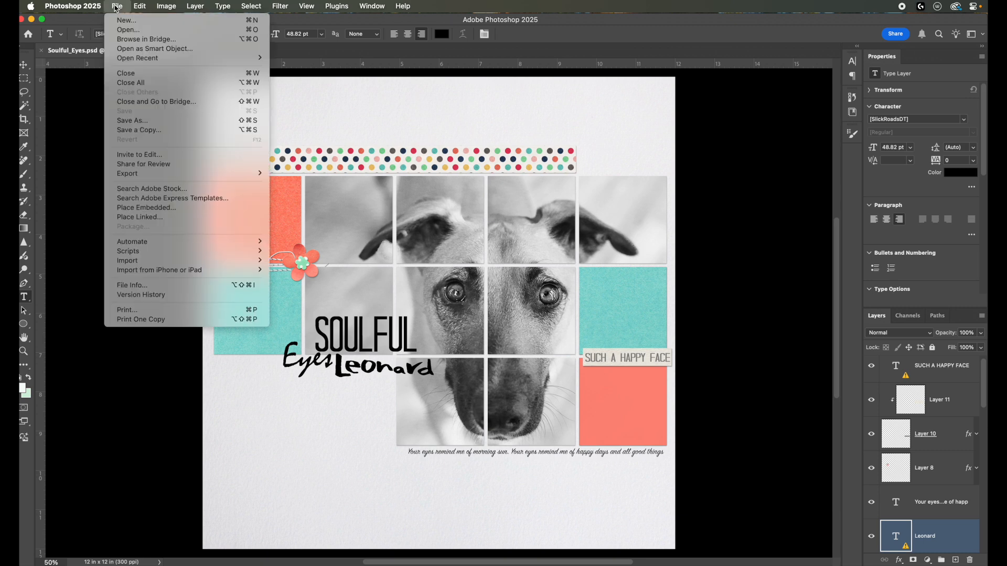
left_click(126, 135)
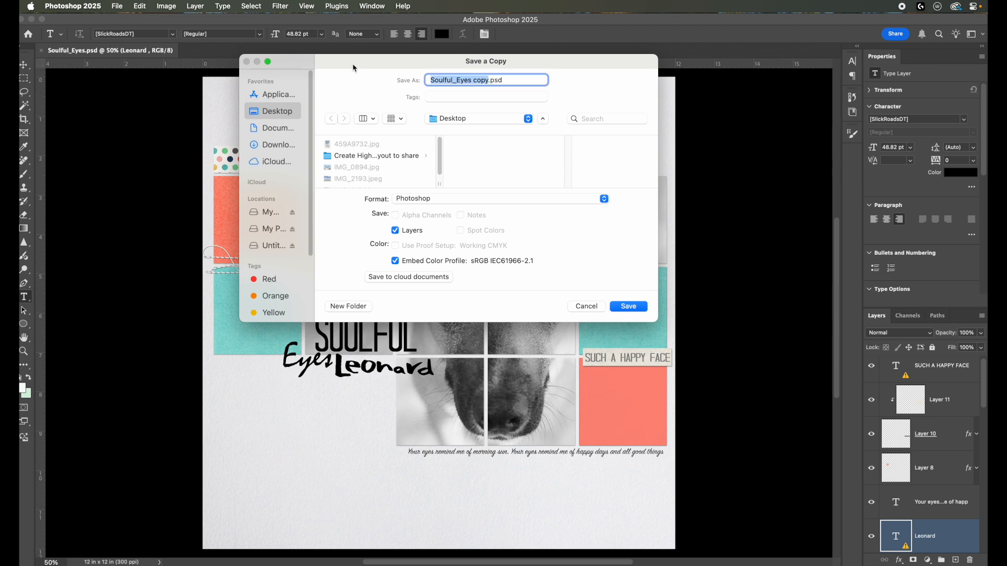
left_click_drag(352, 66, 347, 60)
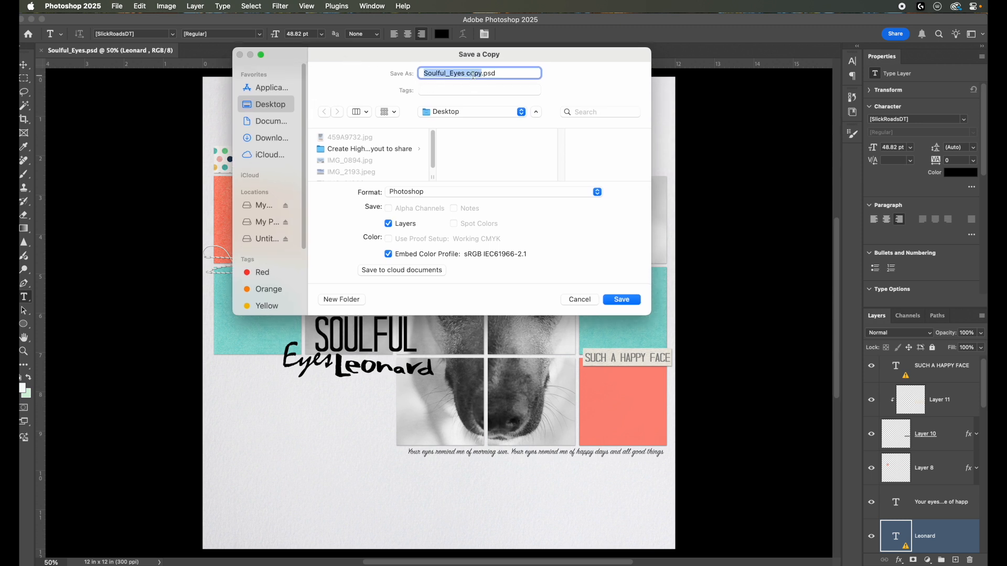
left_click(481, 74)
key("BackSpace")
key("BackSpace")
key("BackSpace")
key("BackSpace")
key("BackSpace")
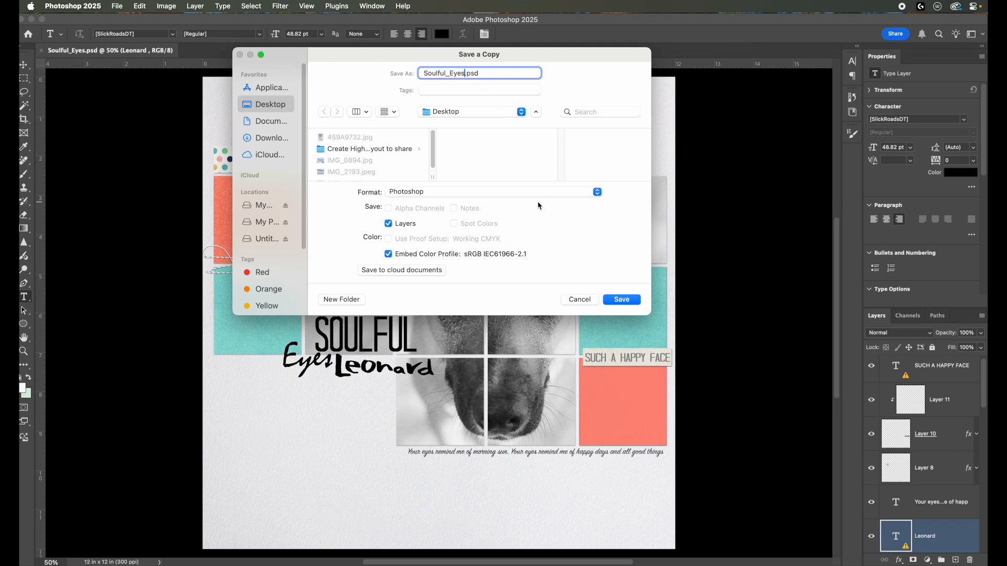
Set the copy's format to JPEG and save it to the Desktop at quality 12, Maximum, with Baseline ("Standard")
left_click(560, 196)
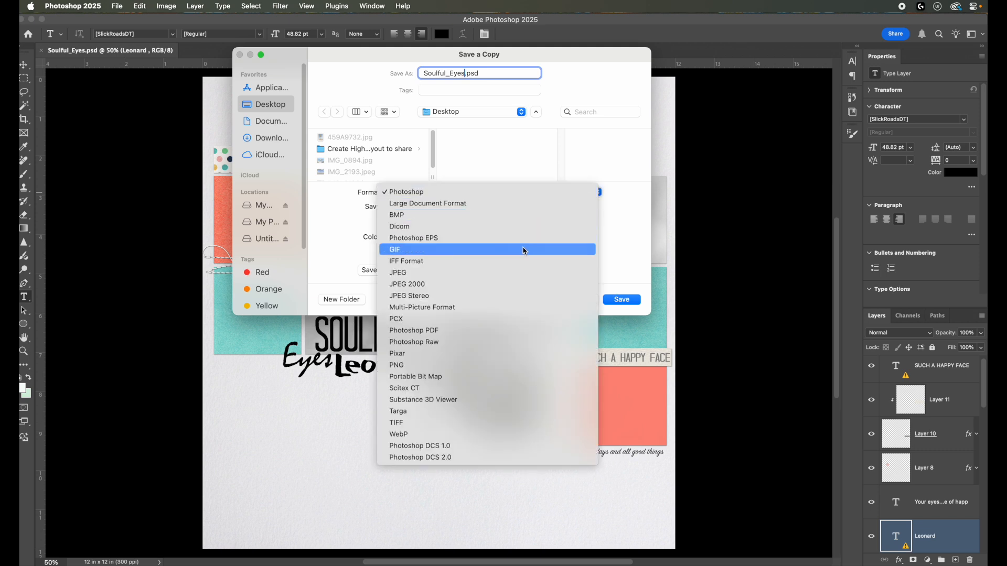
left_click(503, 272)
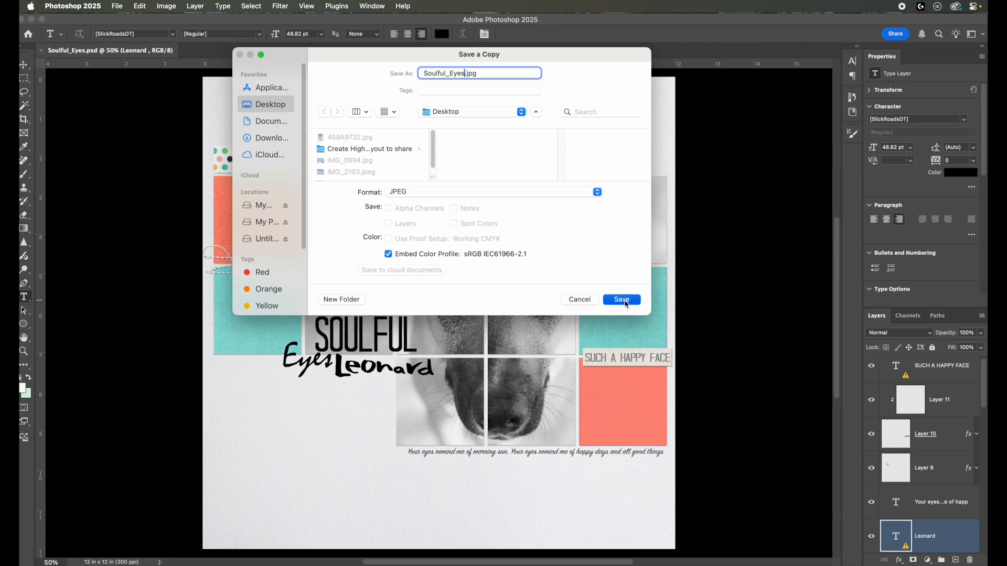
left_click(626, 301)
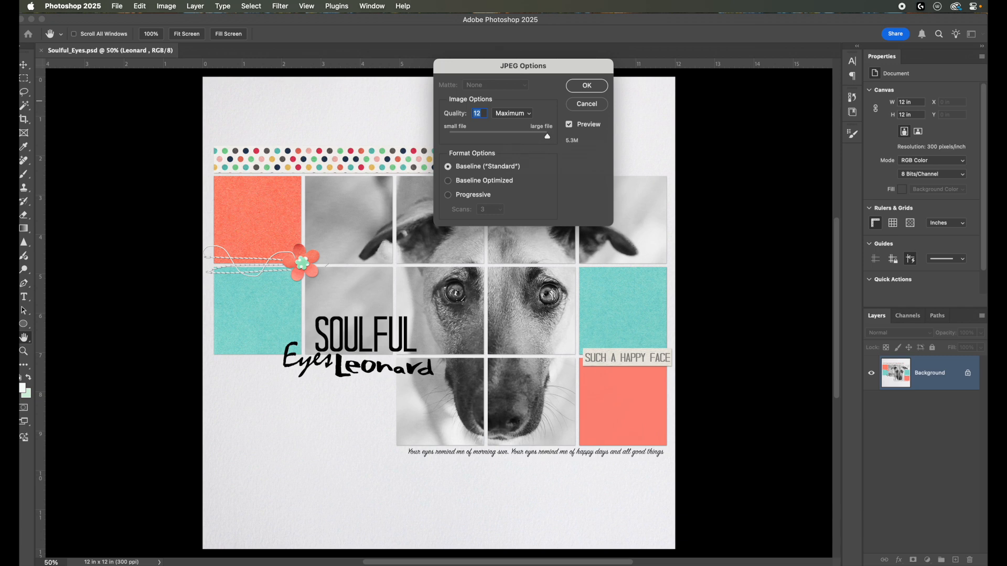
left_click(583, 85)
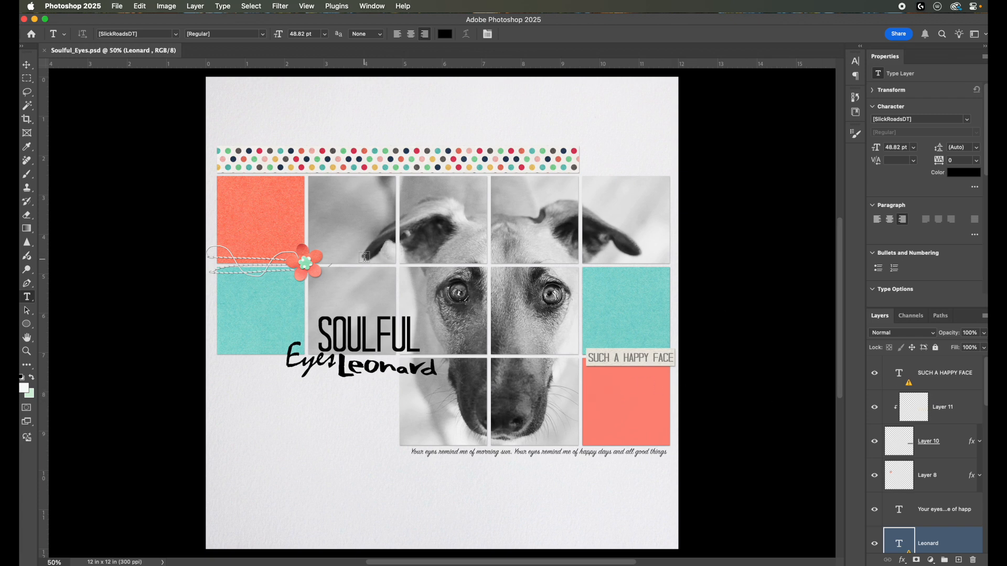
Open Soulful_Eyes.jpg from the Desktop
left_click(122, 8)
left_click(126, 30)
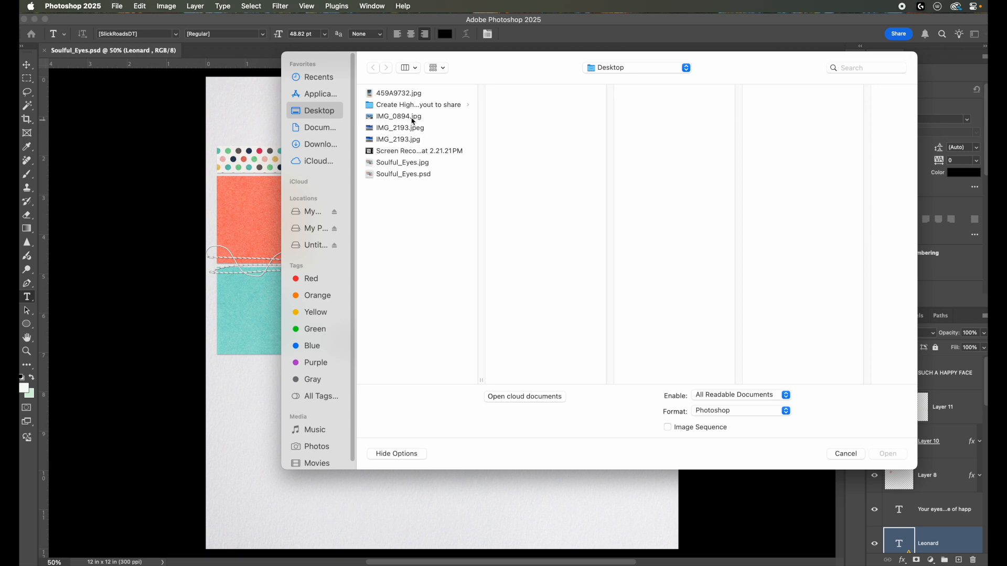
left_click(411, 164)
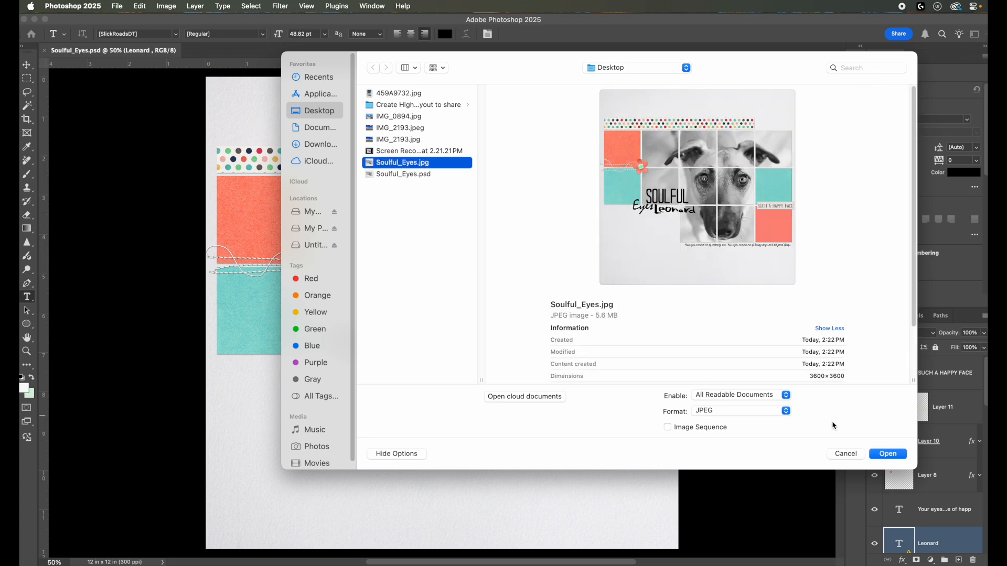
left_click(893, 457)
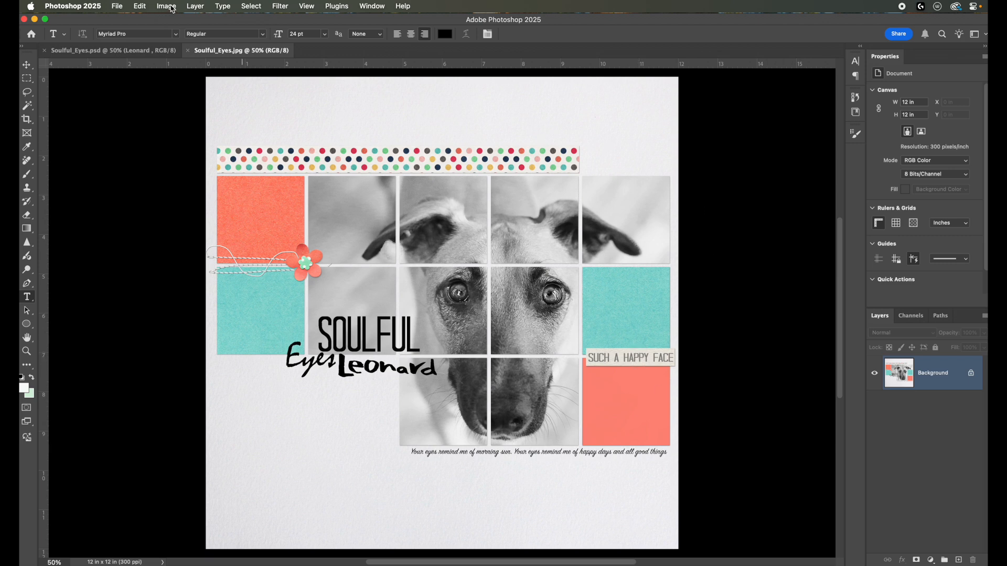
Duplicate the open JPEG as a separate document named Soulful_Eyes copy
left_click(173, 10)
left_click(206, 150)
left_click(837, 322)
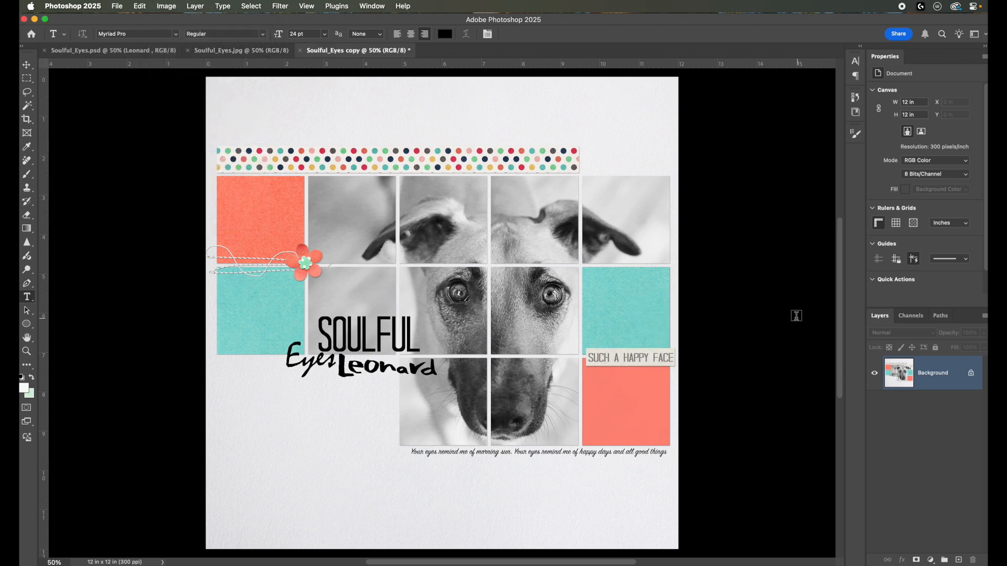
Close Soulful_Eyes.jpg and Soulful_Eyes.psd, leaving only the duplicate open
left_click(219, 53)
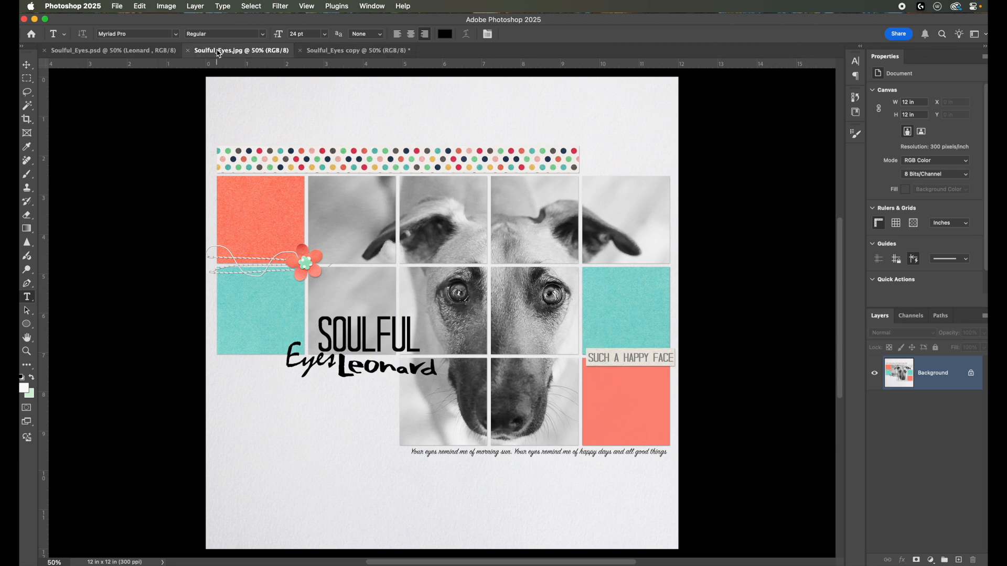
left_click(188, 51)
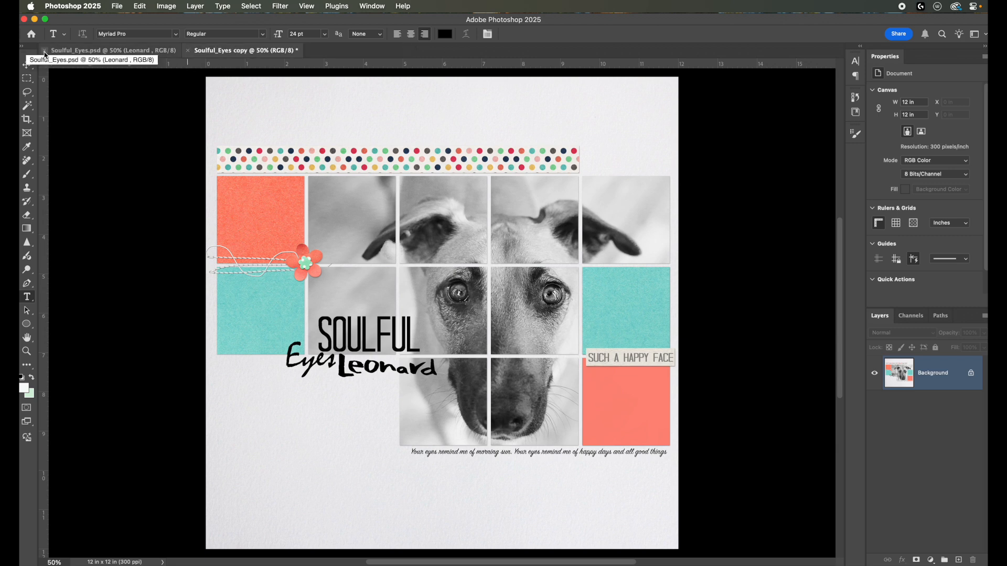
left_click(45, 51)
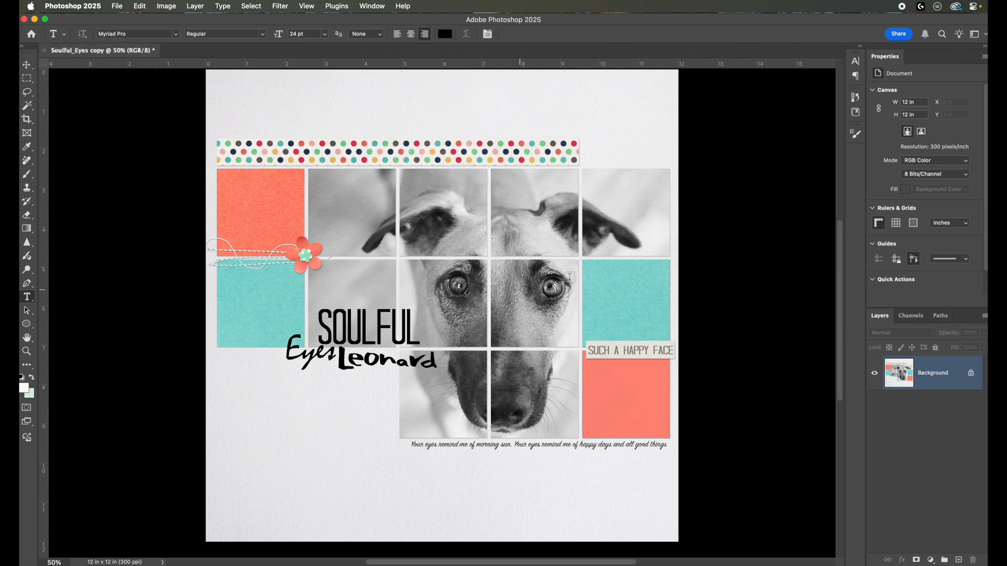
Resize the duplicate image to 1080 x 1080 pixels, keeping 300 pixels/inch and automatic resampling
left_click(166, 6)
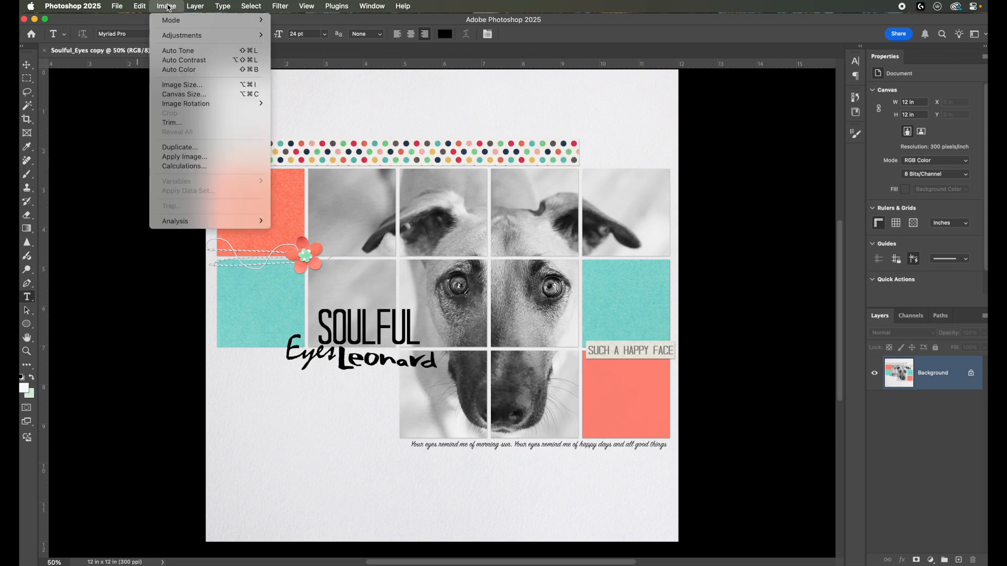
left_click(206, 89)
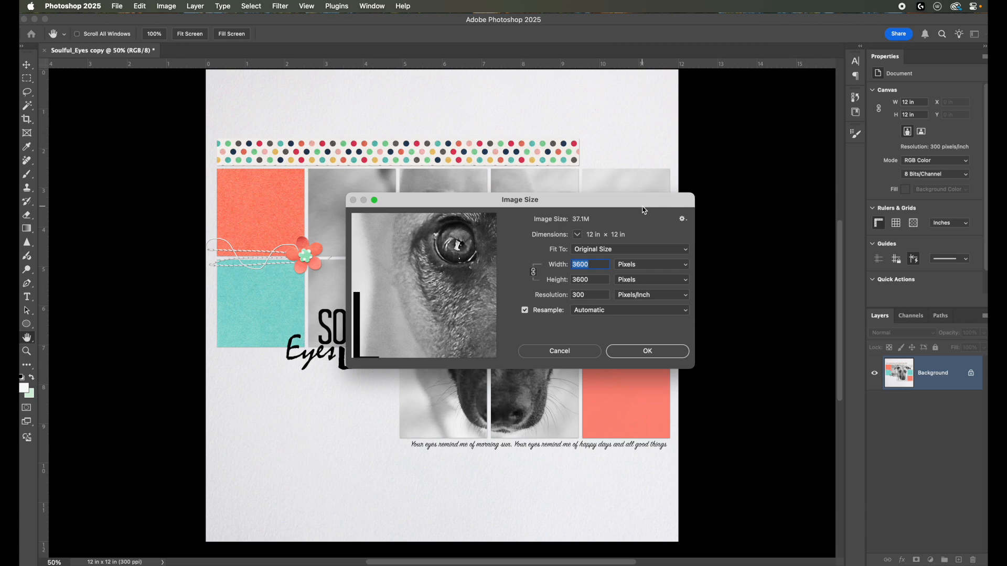
left_click_drag(642, 206, 646, 203)
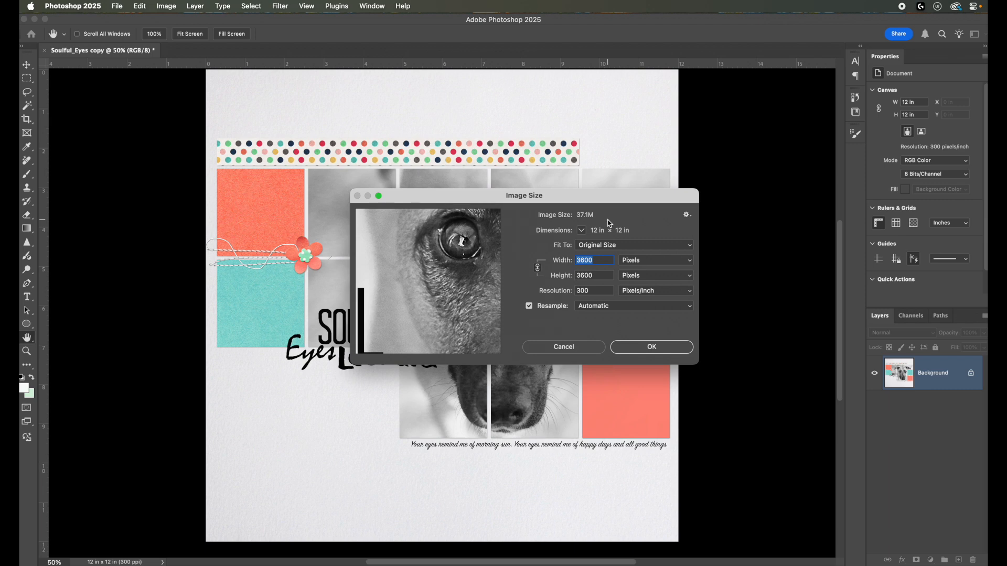
type("1080")
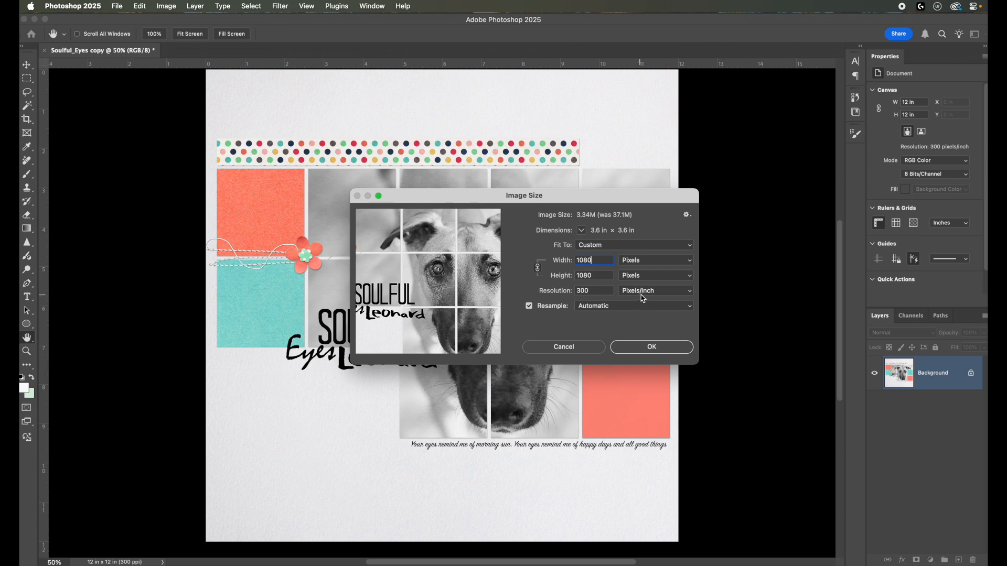
left_click(653, 348)
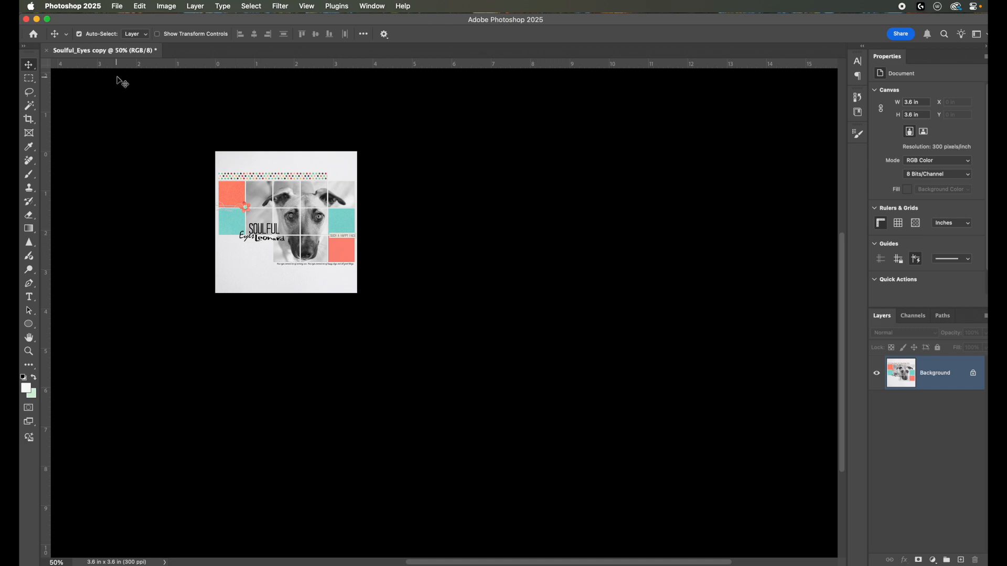
Save a copy of the resized image to the Desktop as Soulful_Eyes copy.jpg in JPEG format at maximum quality
left_click(118, 7)
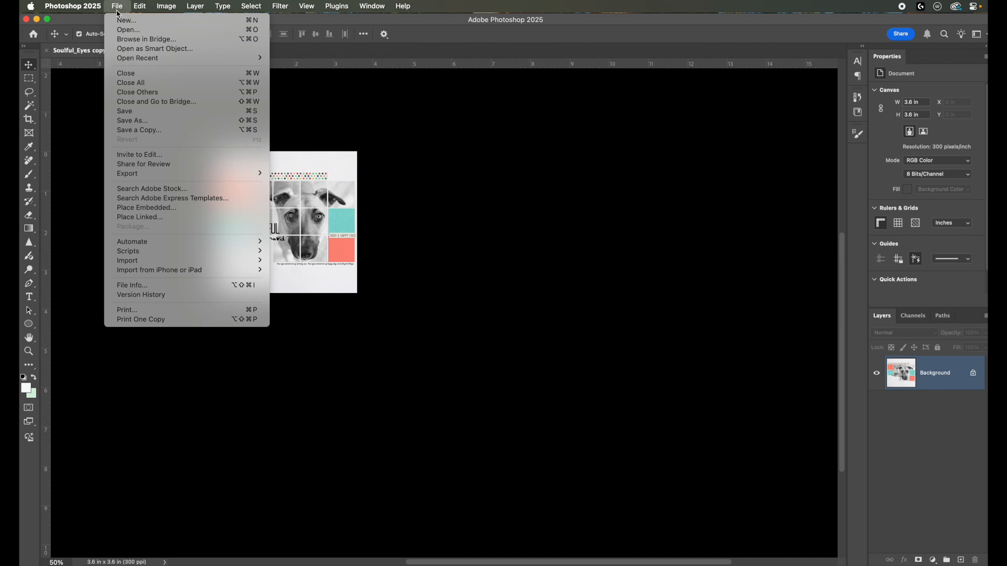
left_click(164, 132)
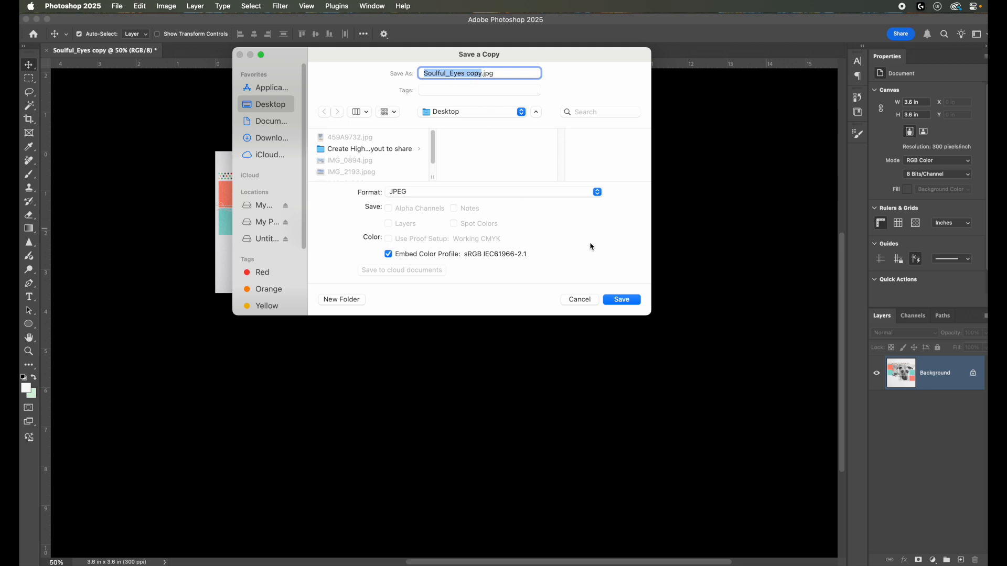
left_click(622, 300)
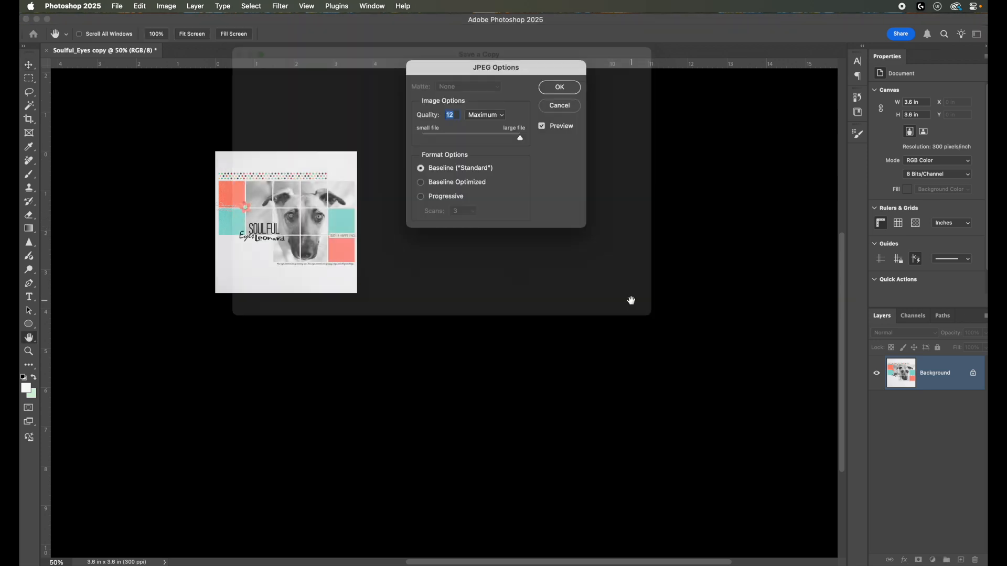
left_click_drag(506, 71, 508, 93)
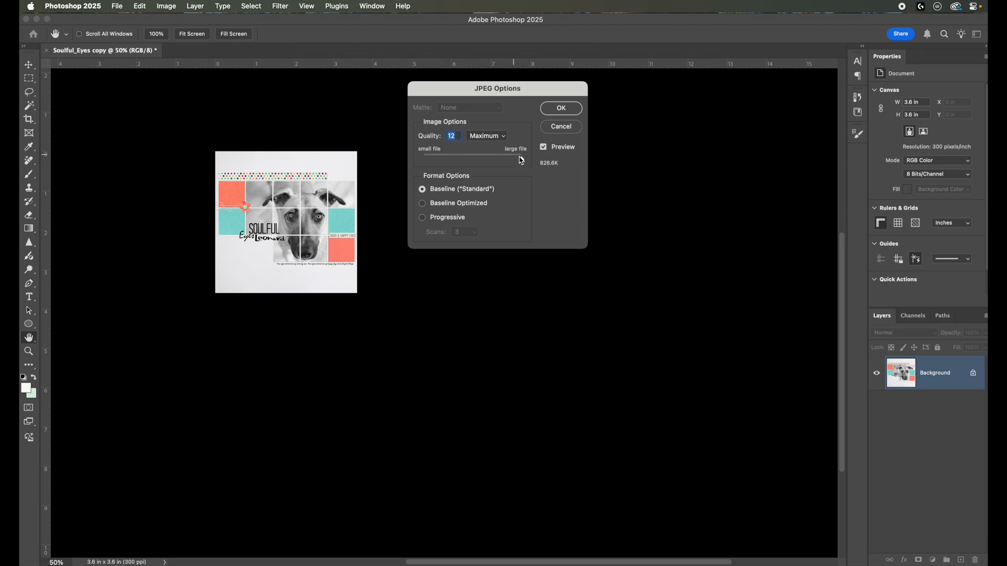
left_click_drag(523, 160, 520, 160)
left_click_drag(518, 164, 522, 160)
left_click(567, 109)
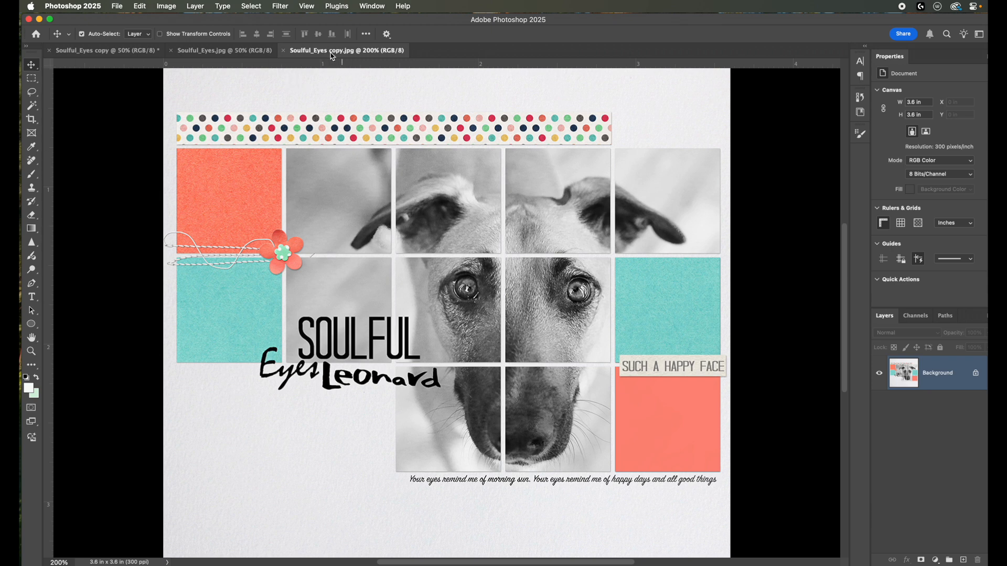
Compare the full-size Soulful_Eyes.jpg with the resized Soulful_Eyes copy.jpg for image quality at a similar display size
left_click(244, 53)
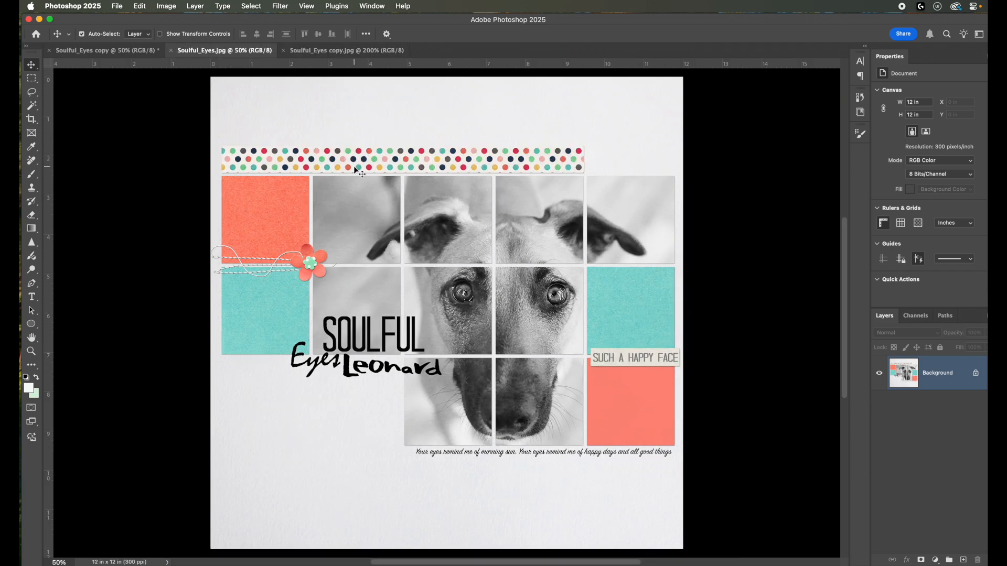
left_click(325, 56)
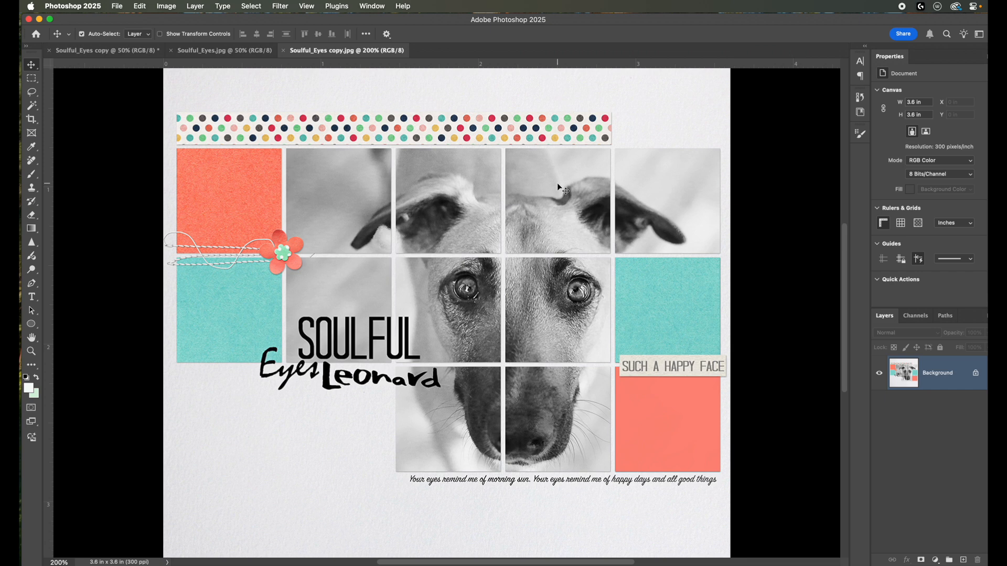
left_click(231, 50)
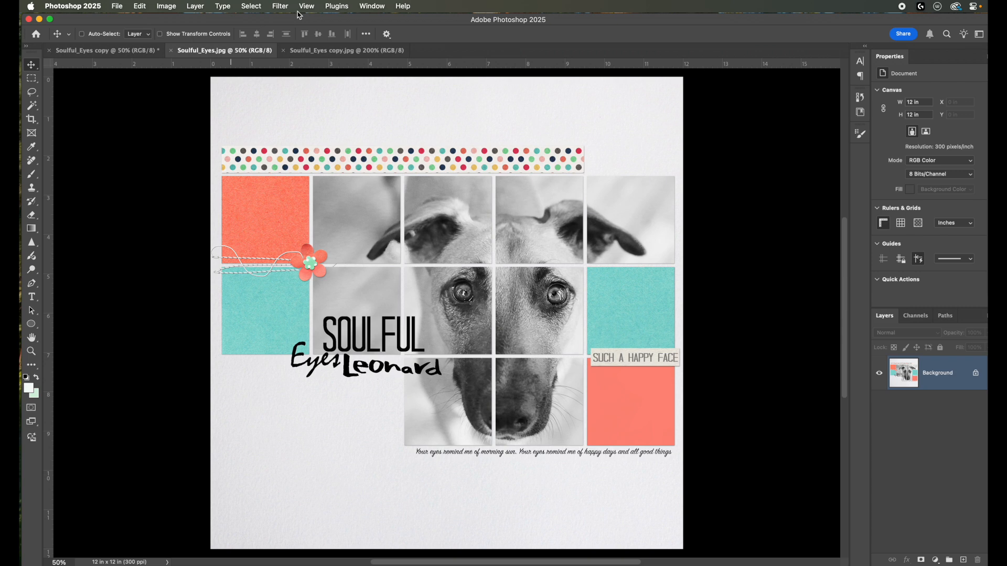
key("super+equal")
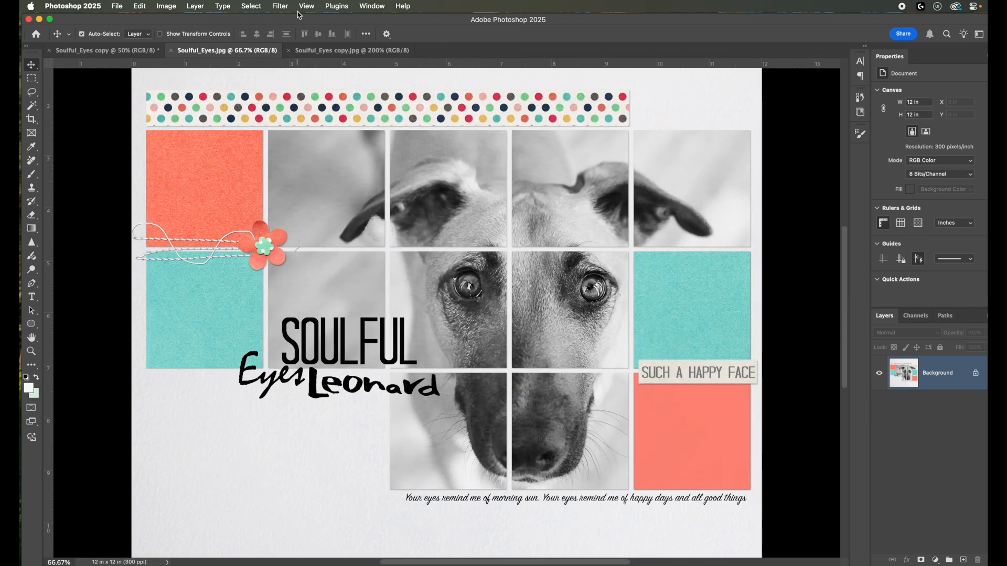
left_click(370, 52)
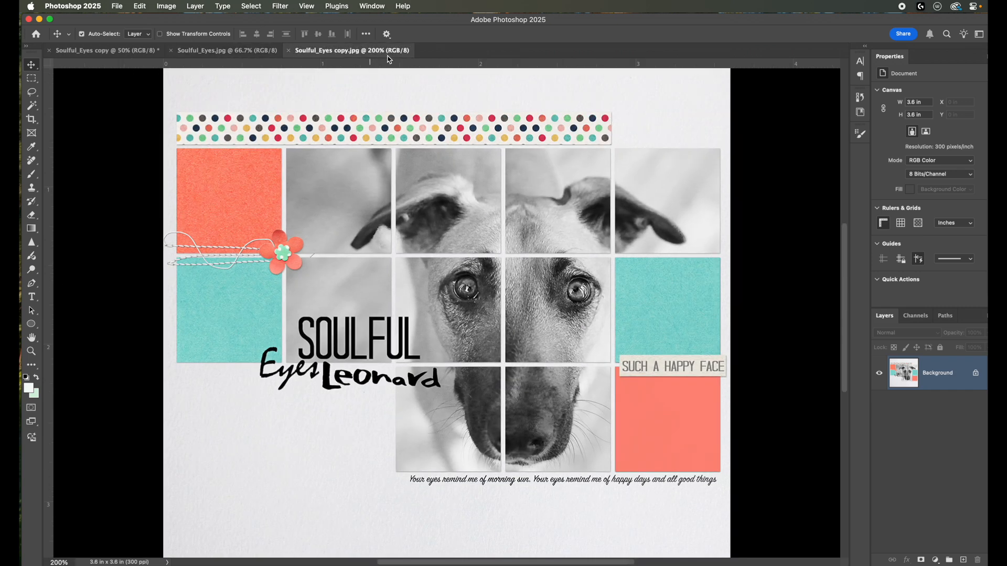